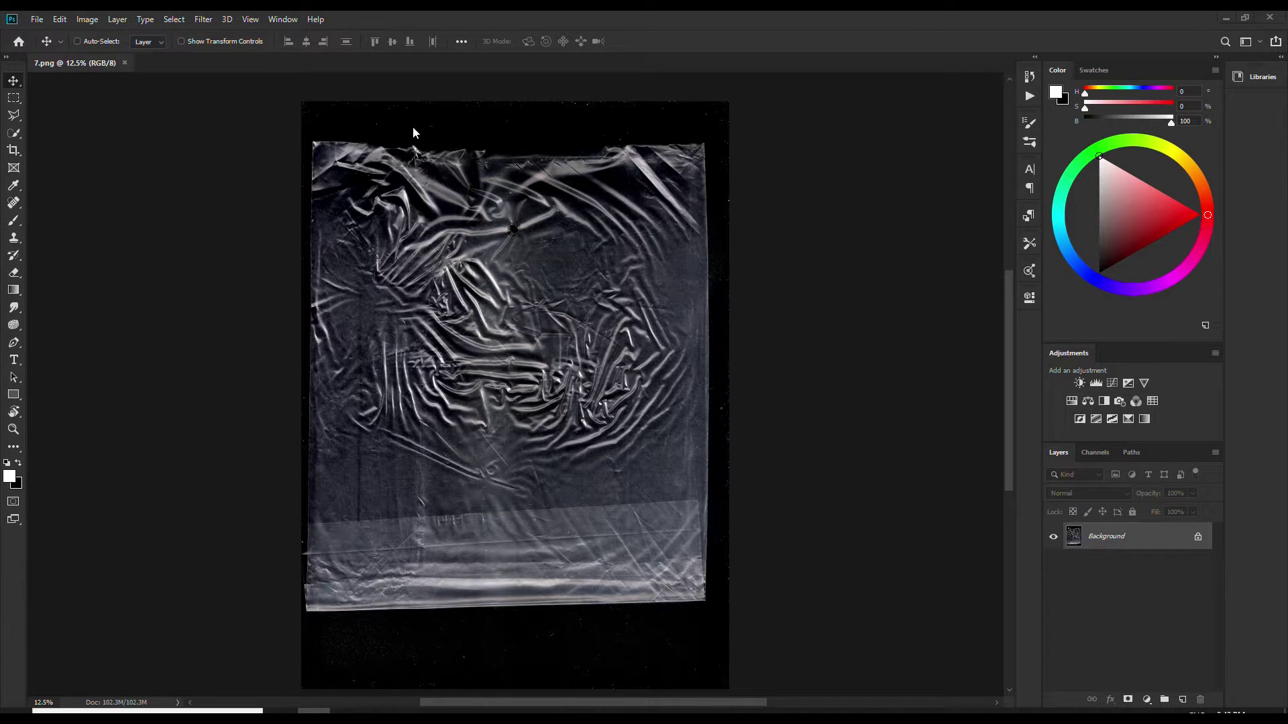
- In the Camera Raw Filter, set Saturation to -100 and lower Exposure to darken the scan
click(203, 18)
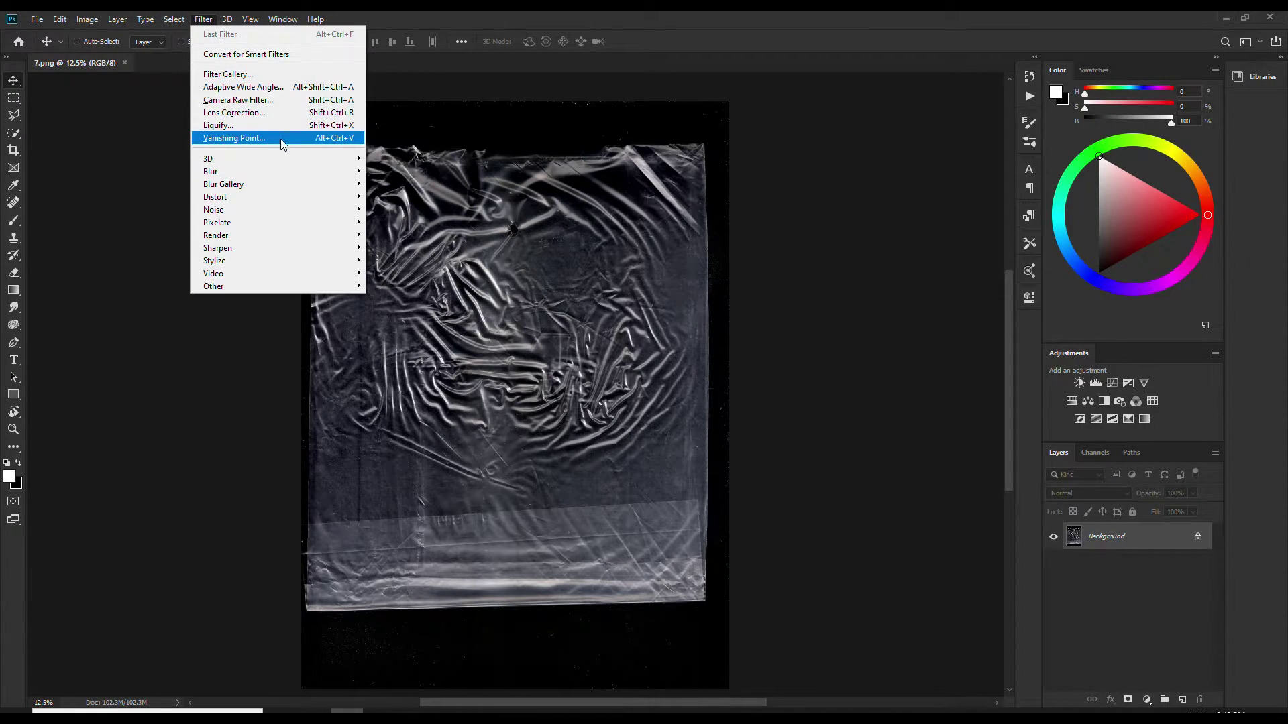
click(292, 101)
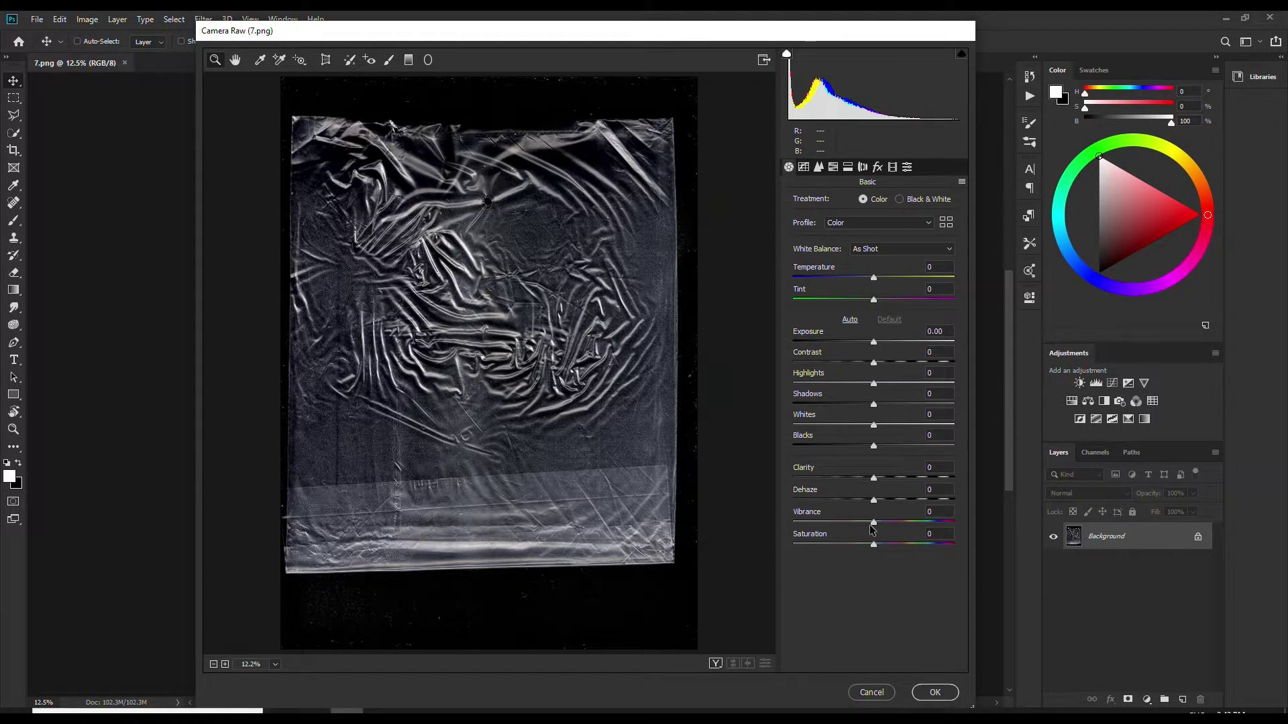
click(936, 533)
text(-100)
key(Return)
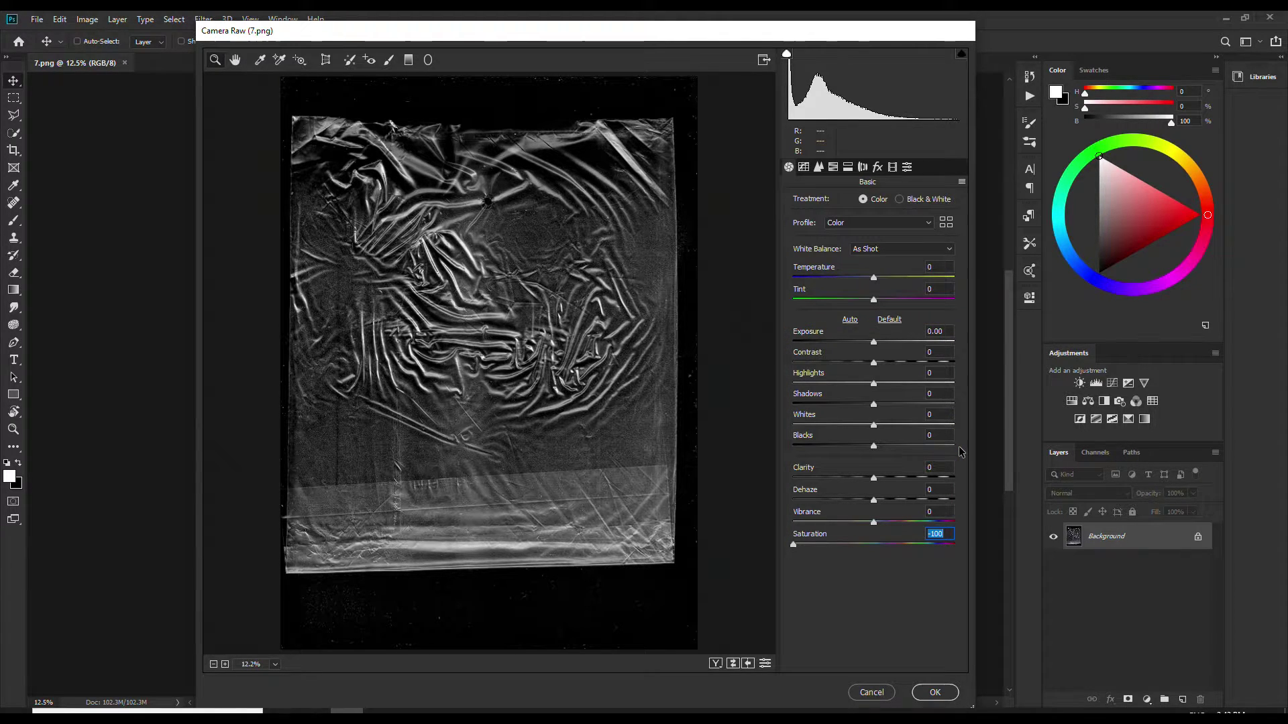
drag(873, 343, 903, 500)
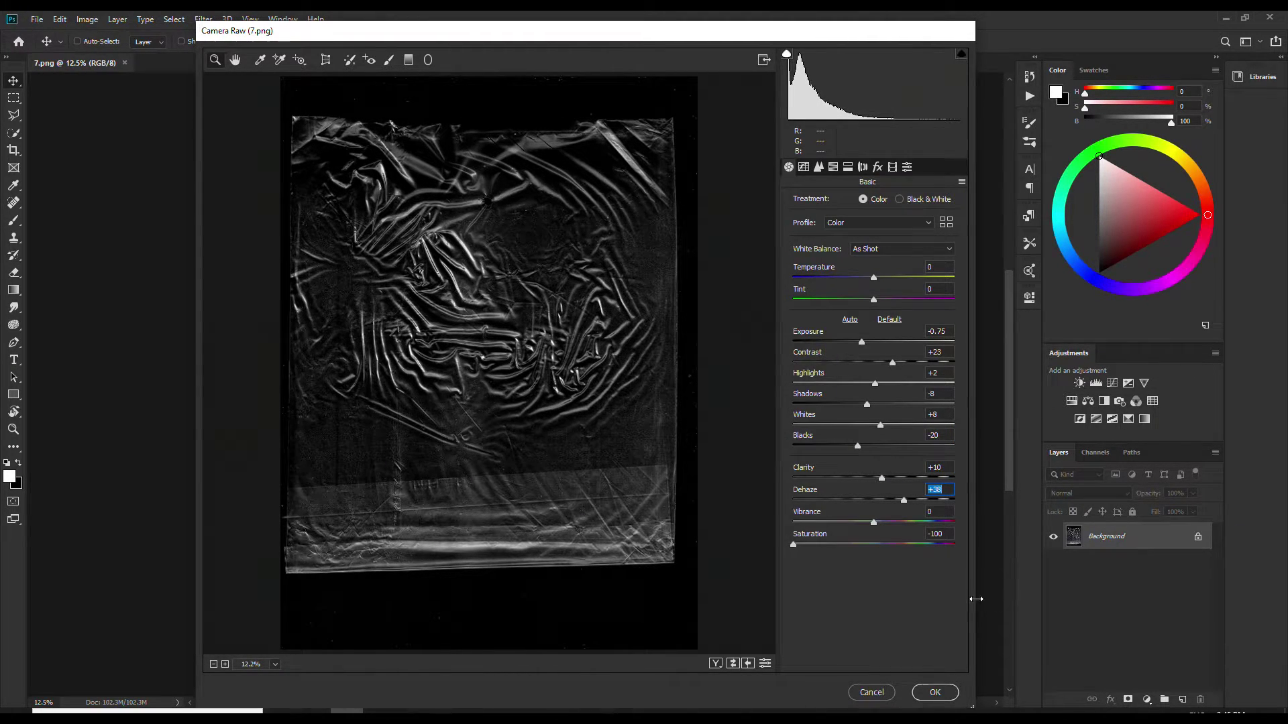
- Apply the Camera Raw adjustments to the scan
click(935, 693)
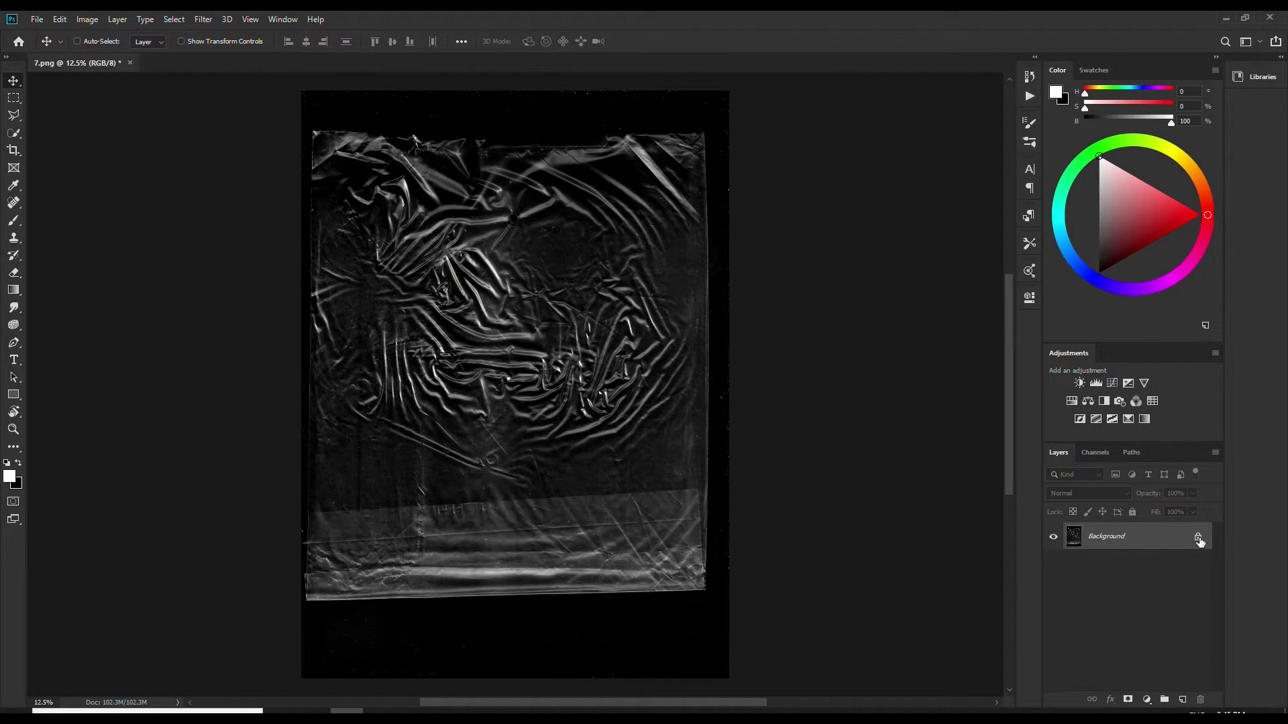
click(1197, 538)
key(ctrl+z)
- Convert the Background into Layer 0, then load its pixels as a selection and copy them
right_click(1161, 539)
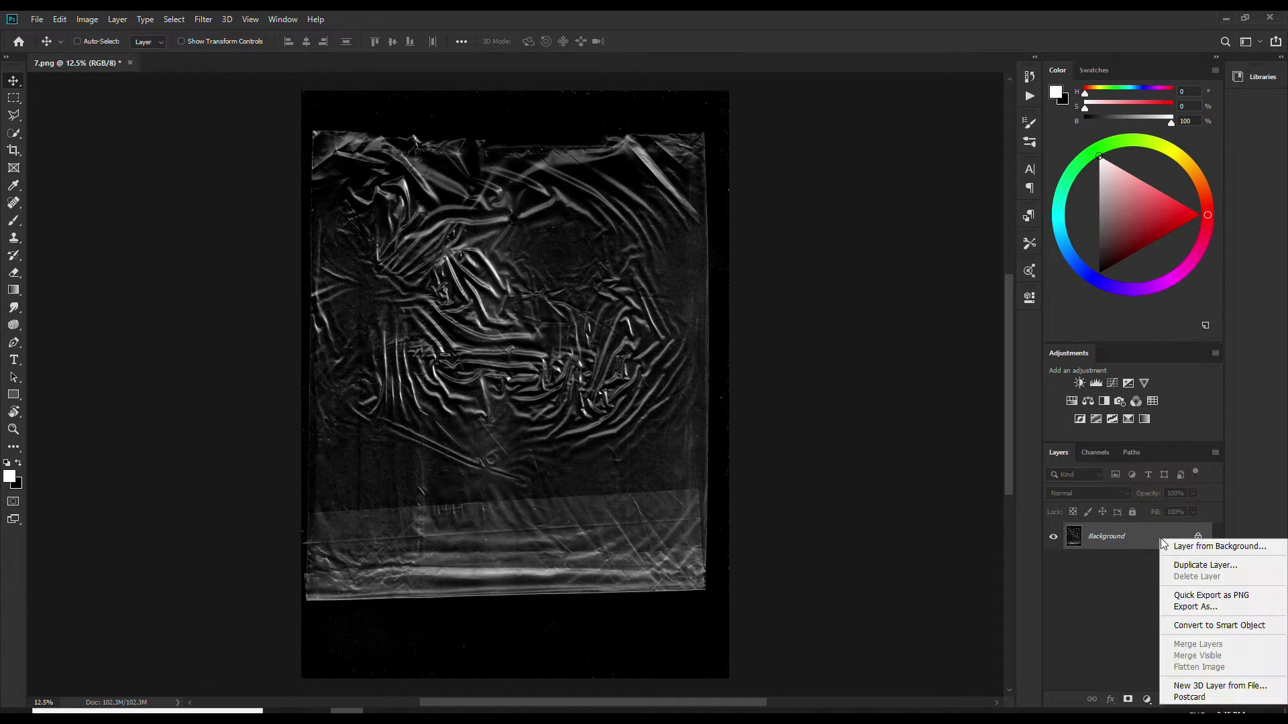
click(1219, 548)
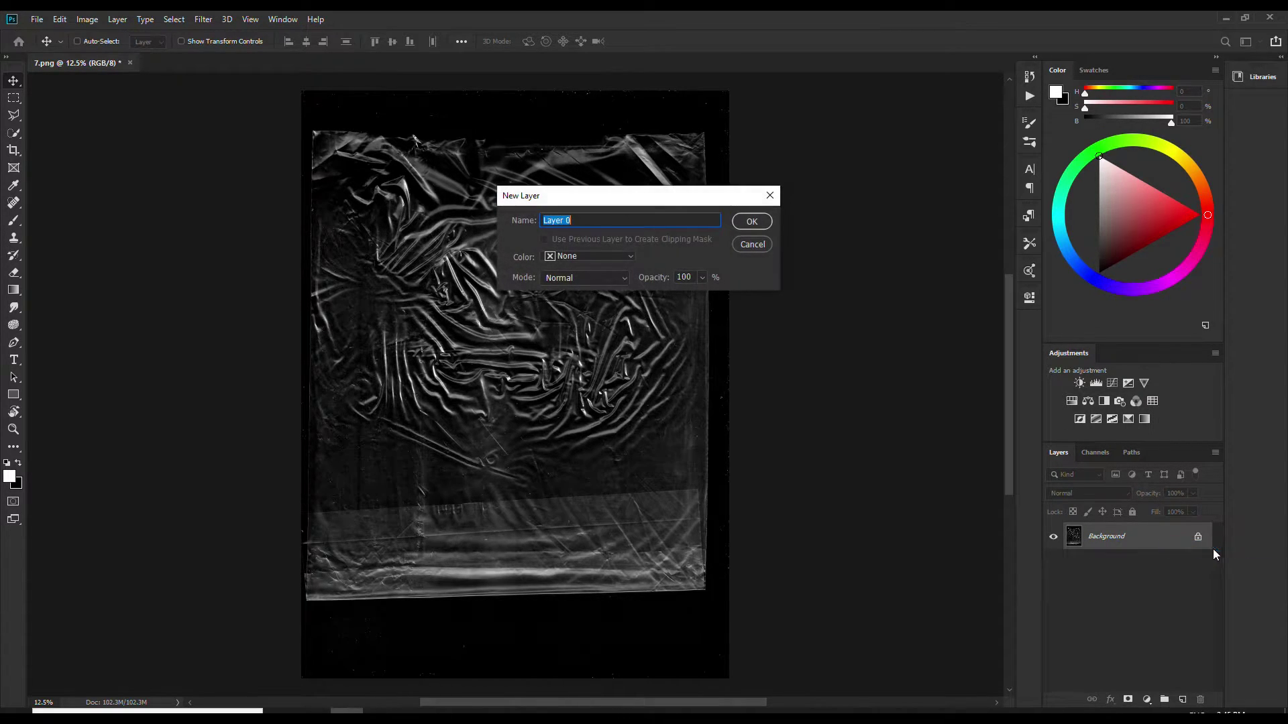
click(762, 227)
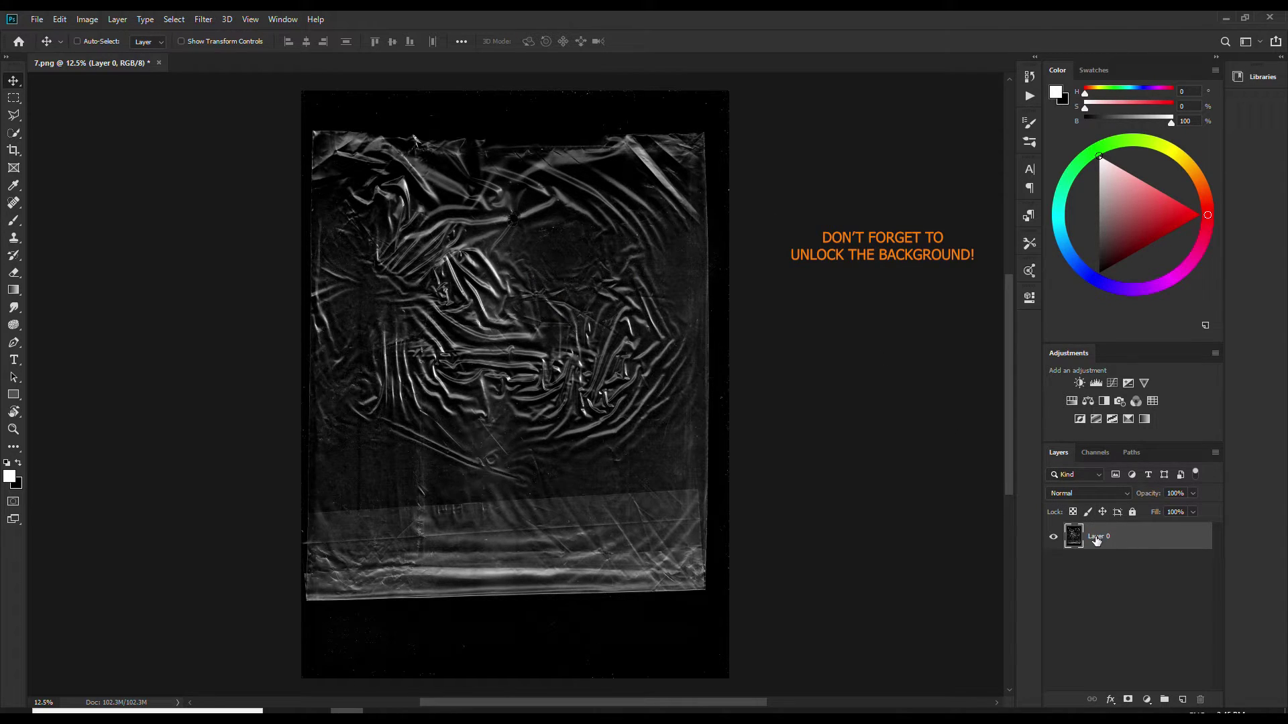
ctrl+click(1074, 541)
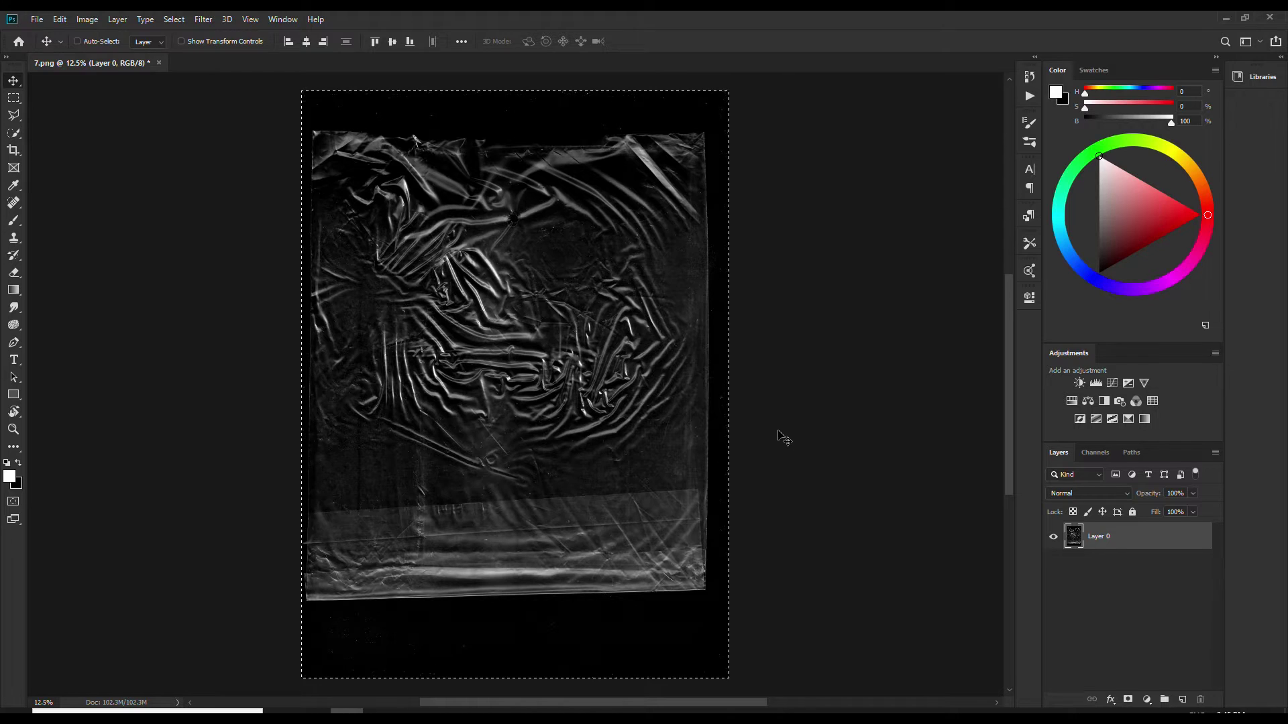
key(ctrl)
- Add a layer mask to Layer 0 and paste the copied bag image into it
key(ctrl+d)
click(1128, 700)
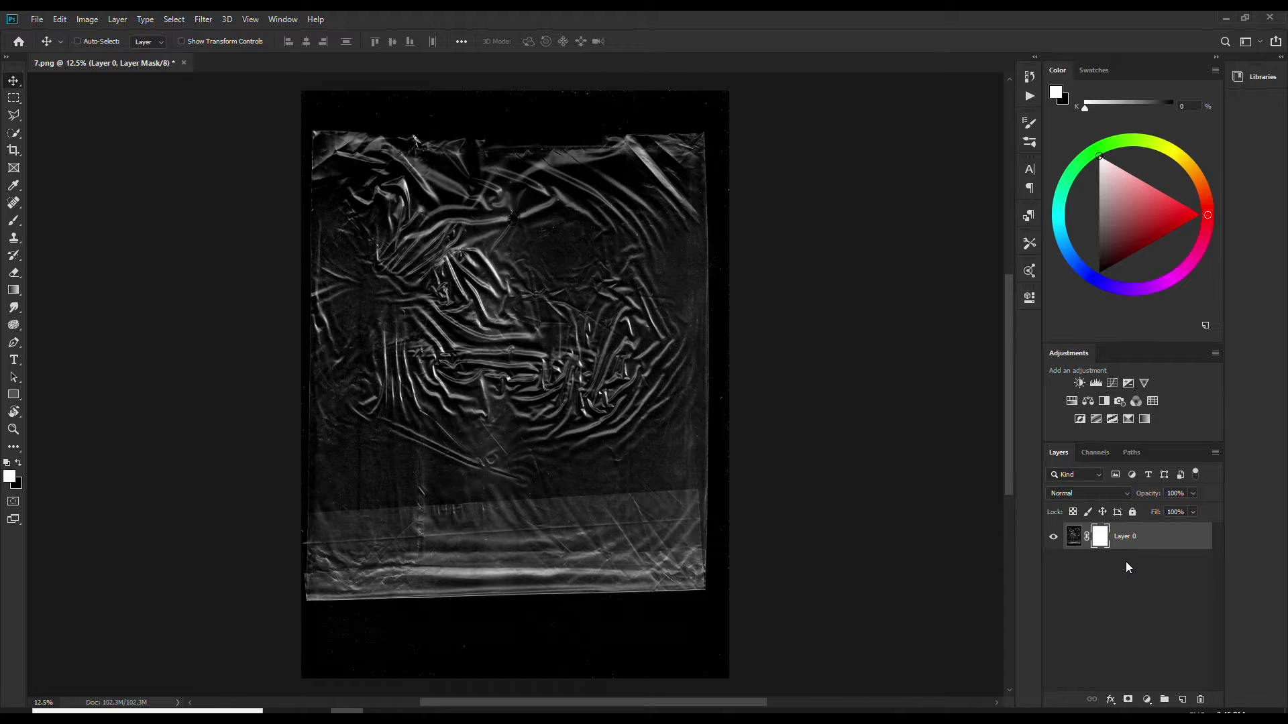
alt+click(1099, 536)
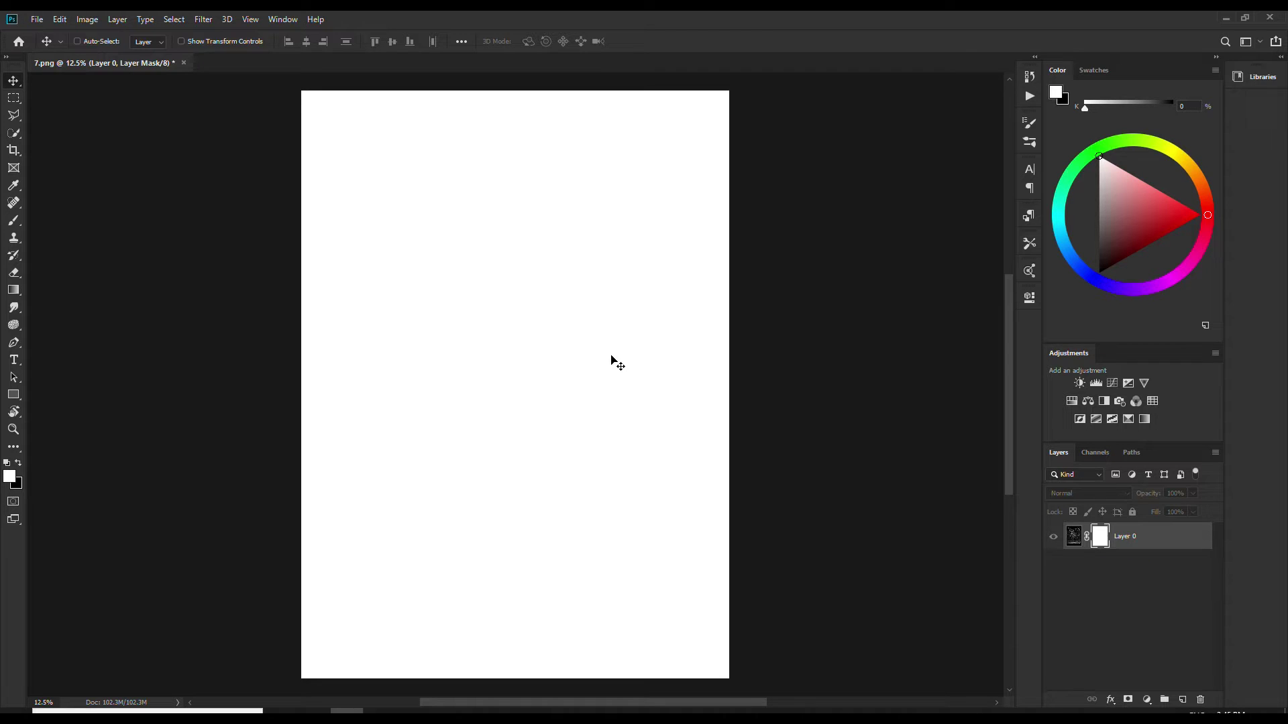
key(ctrl+a)
key(ctrl+v)
key(ctrl+d)
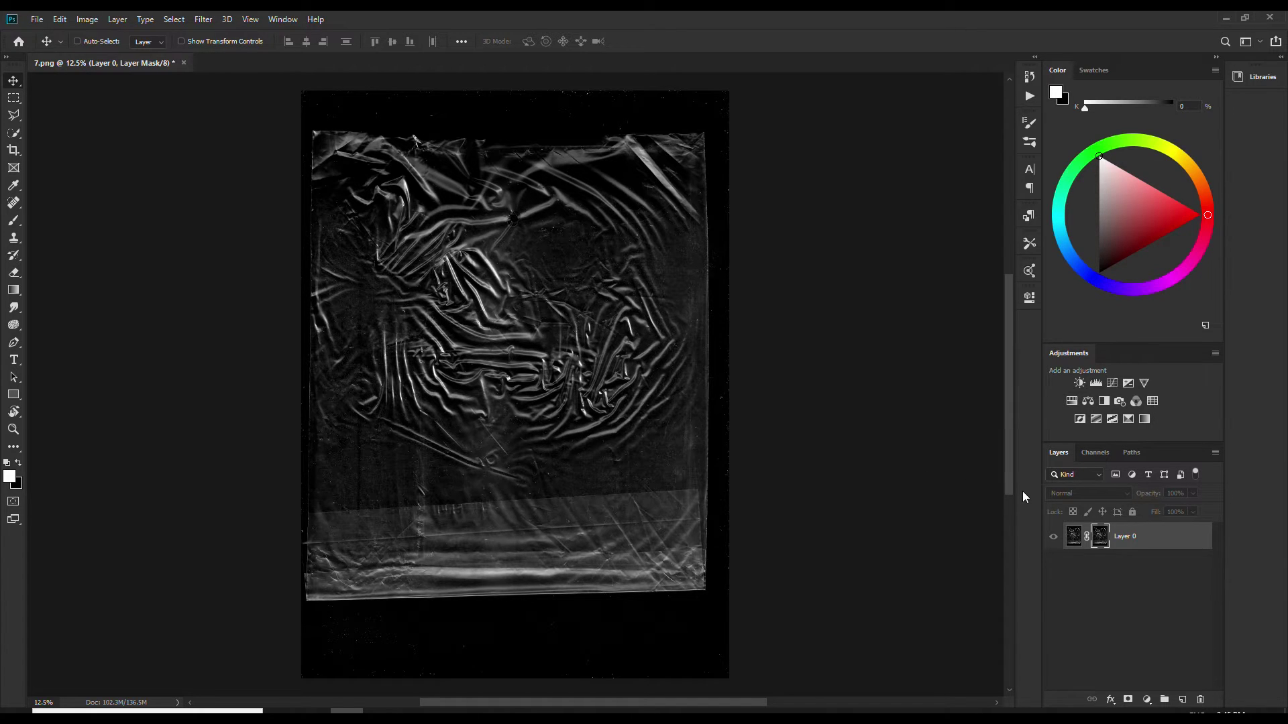
- Add a black Solid Color fill layer and move it beneath Layer 0
click(1055, 541)
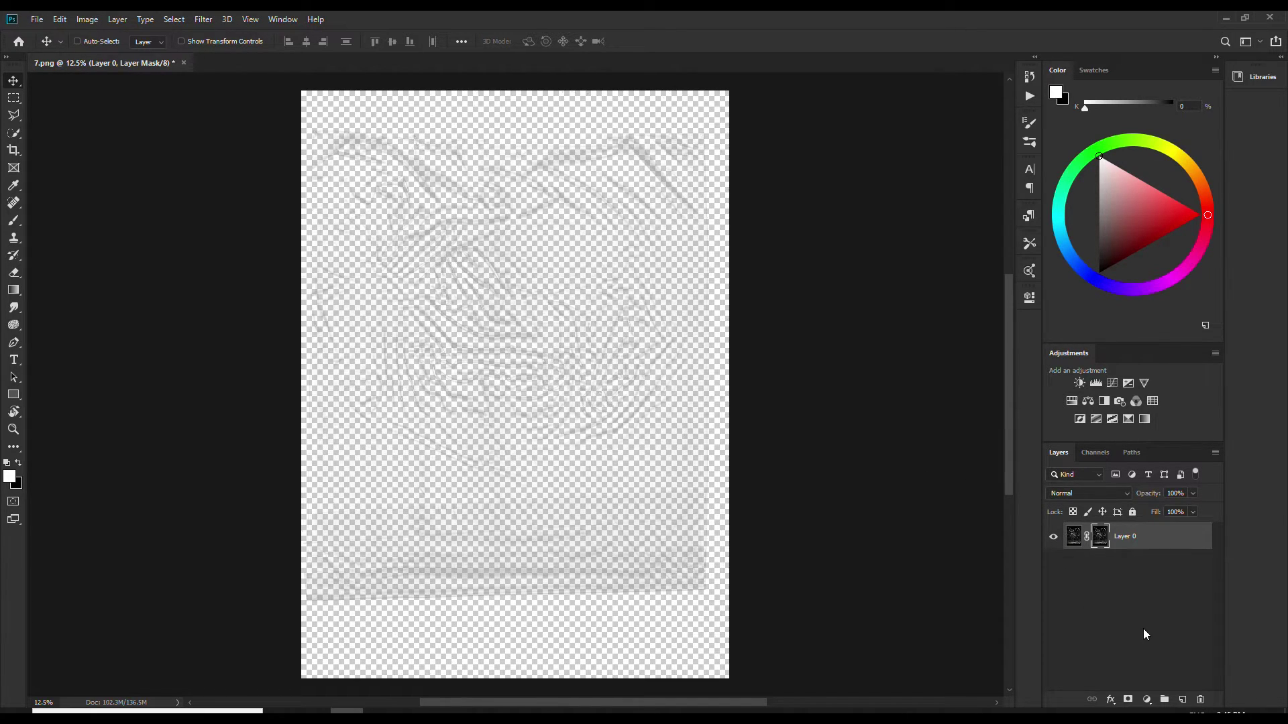
click(1146, 700)
click(1213, 467)
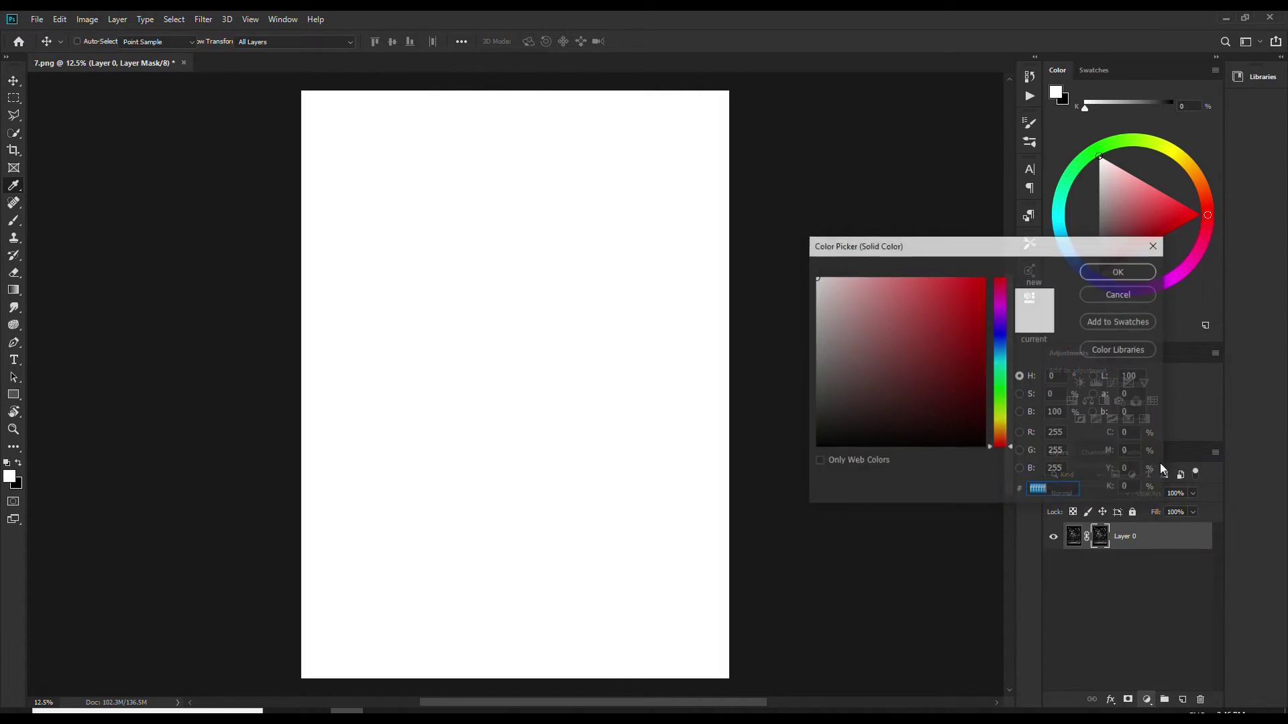
drag(902, 339, 791, 461)
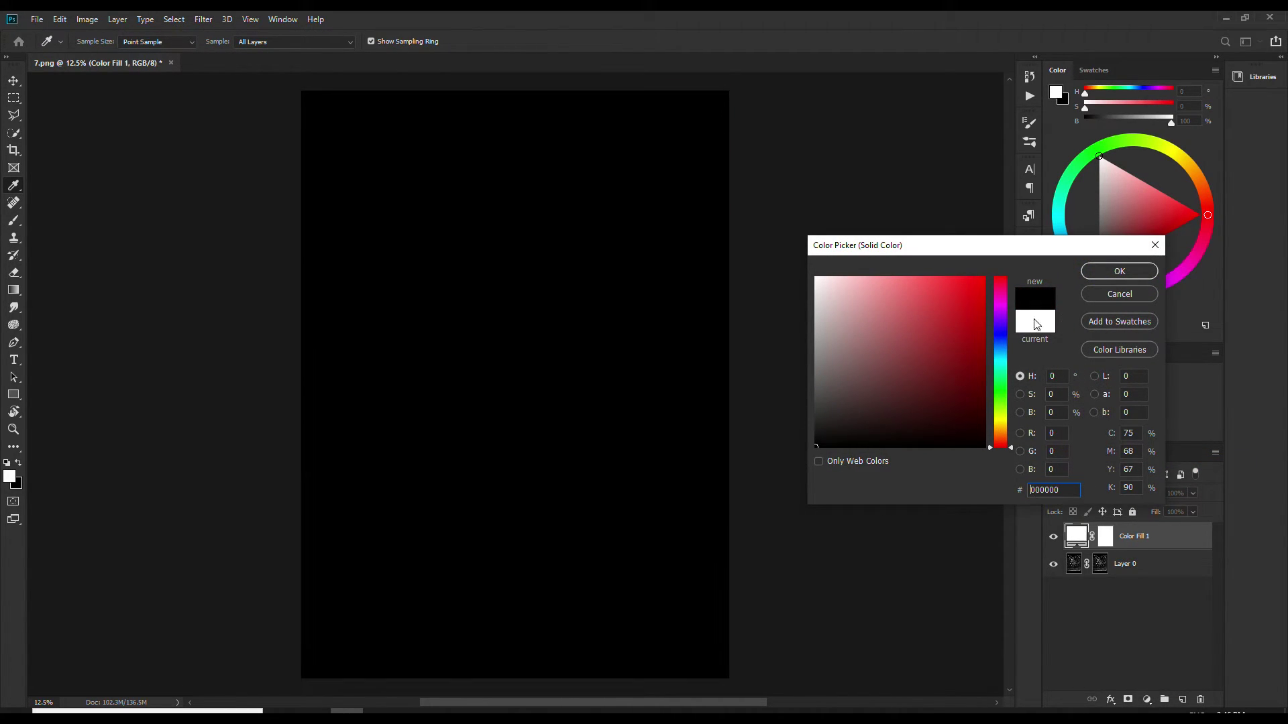
click(1119, 271)
drag(1134, 536, 1140, 578)
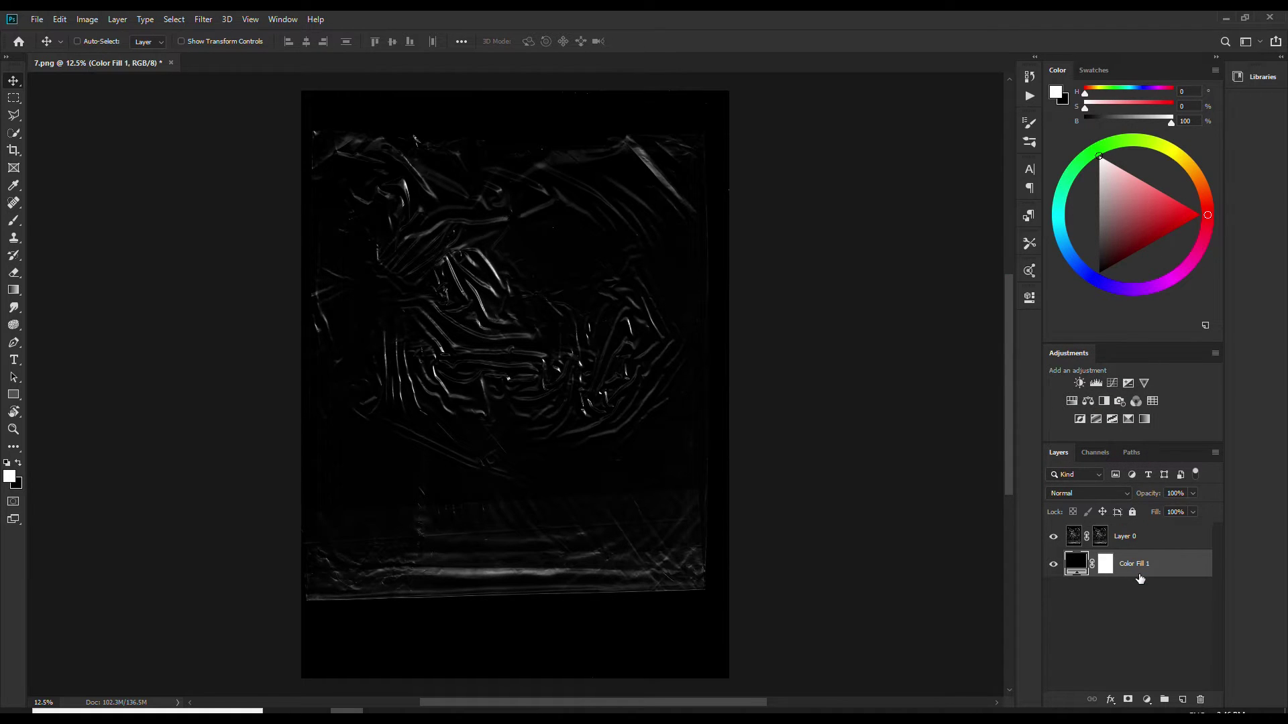
- Change the Color Fill 1 colour to a dark reddish-brown
double_click(1075, 563)
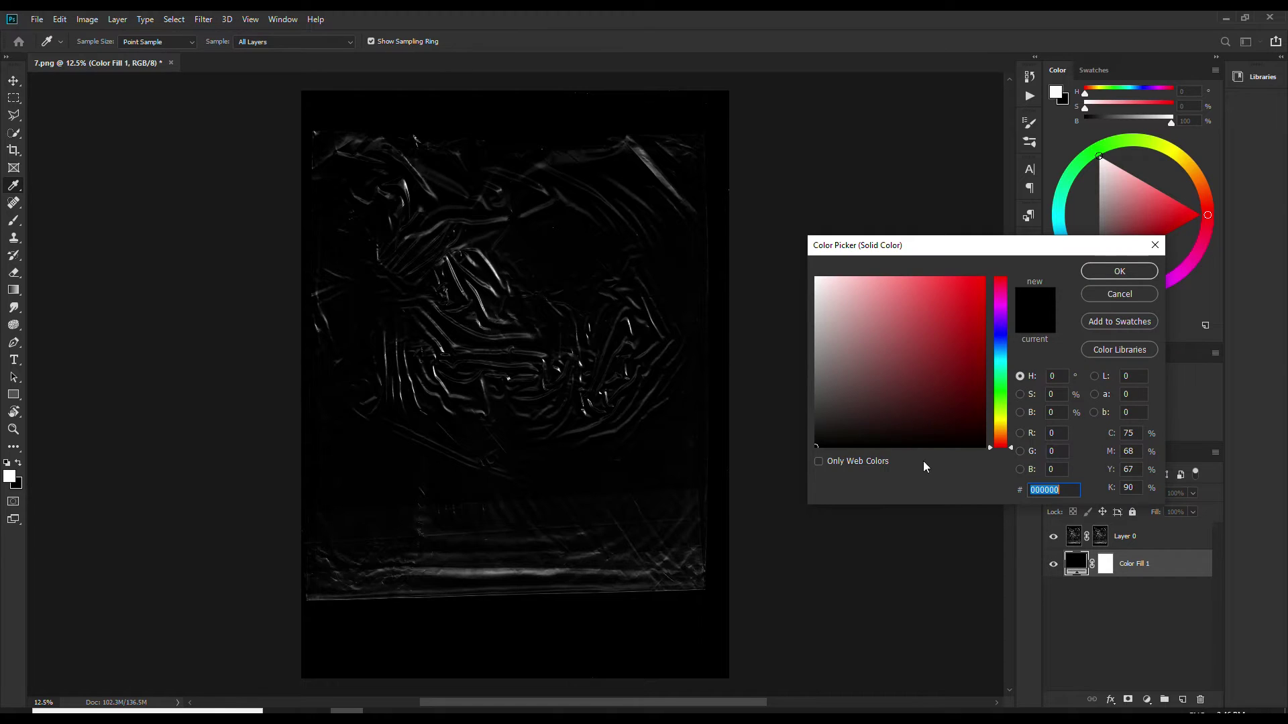
drag(872, 416, 842, 467)
click(1113, 273)
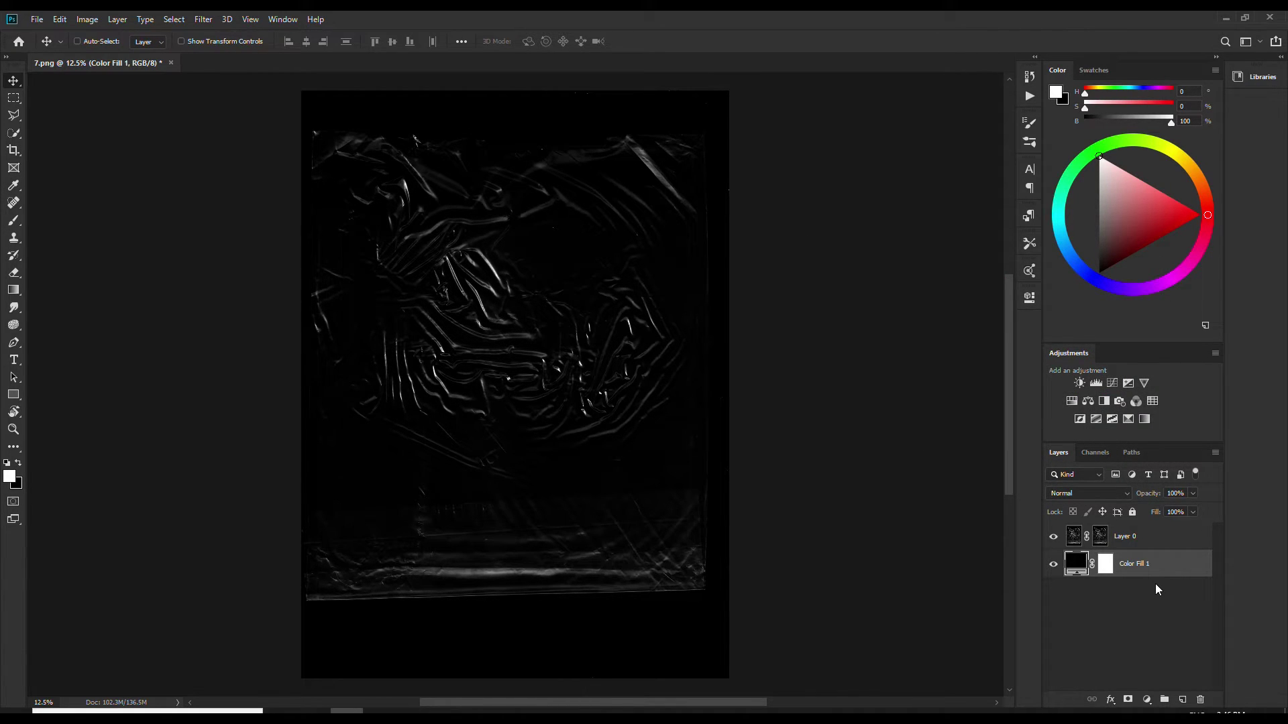
- Crop the canvas by trimming its right edge inward
key(m)
key(alt+bracketright)
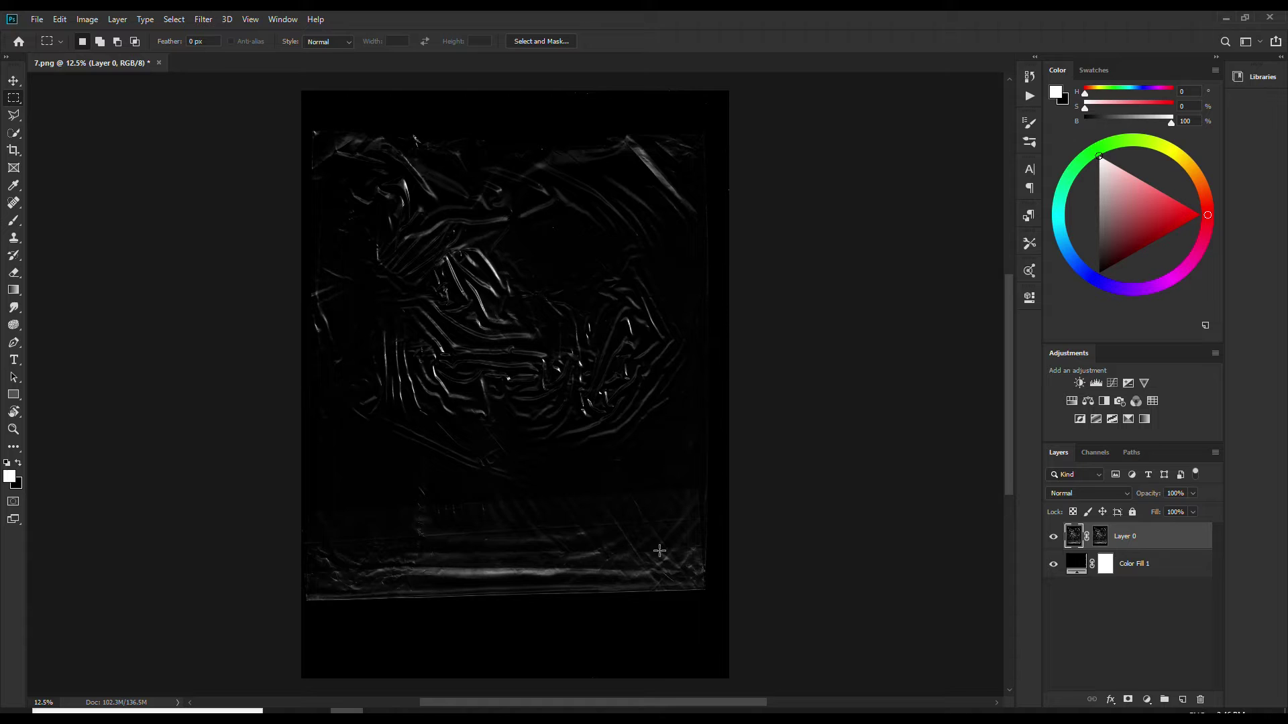
click(13, 149)
drag(728, 383, 722, 385)
key(Return)
key(v)
scroll(561, 577, up, 3)
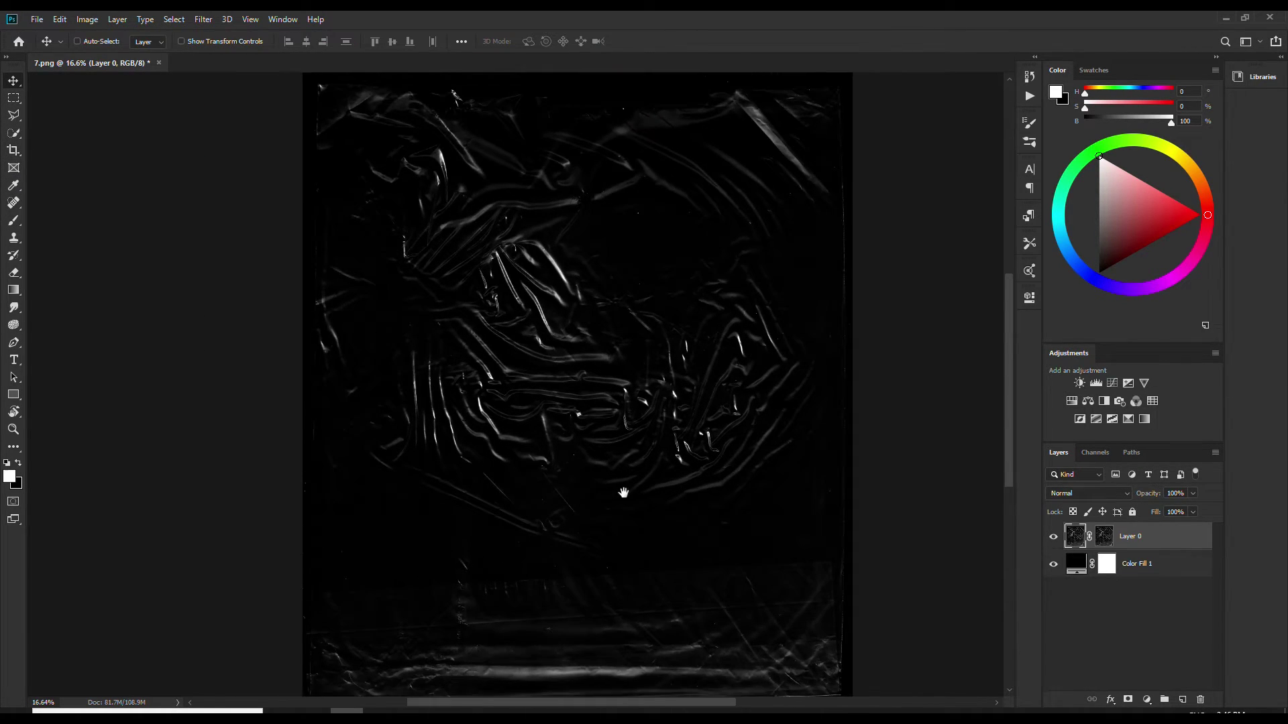
scroll(593, 465, down, 2)
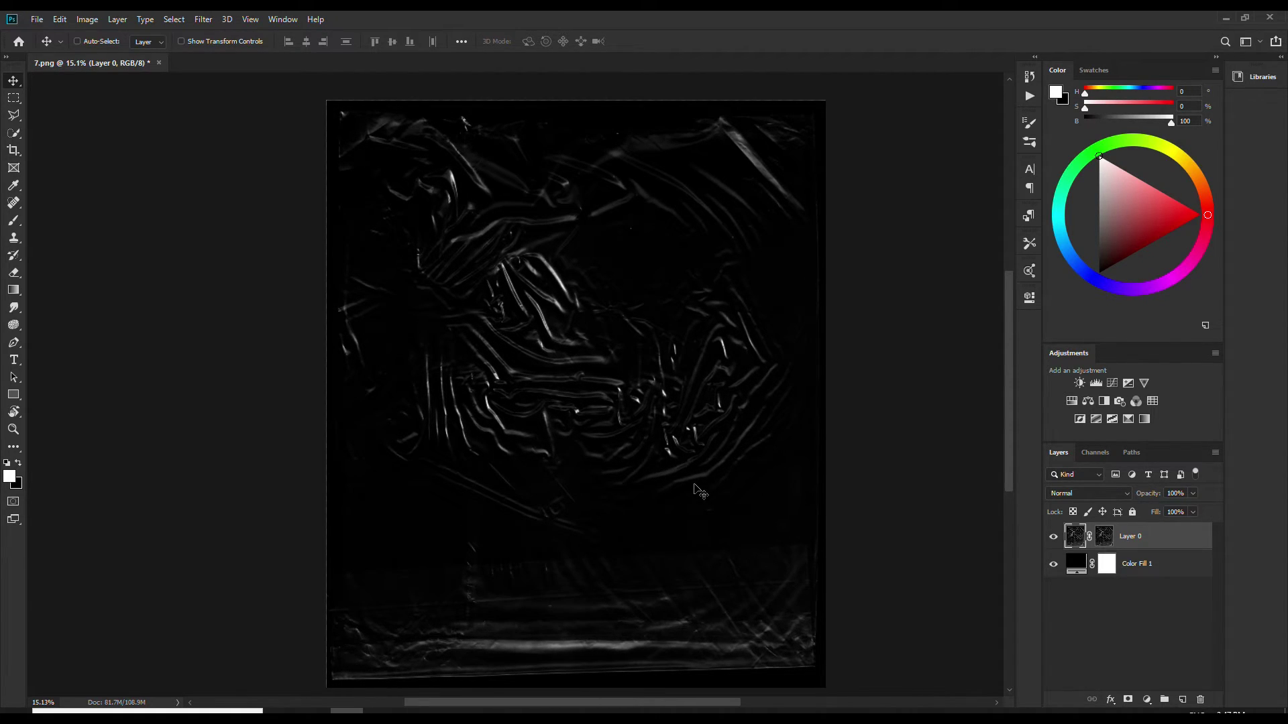
- Add a Levels layer clipped to Layer 0, brightening midtones and setting white input to 179
click(1094, 384)
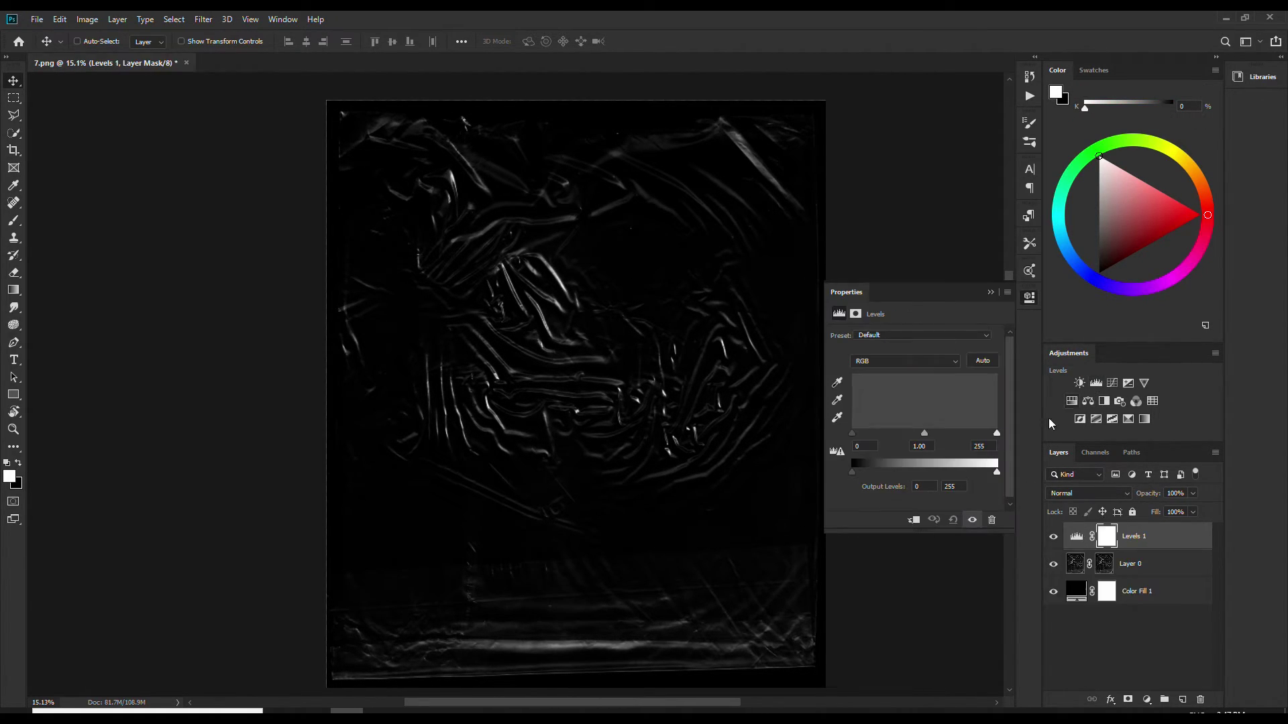
click(914, 523)
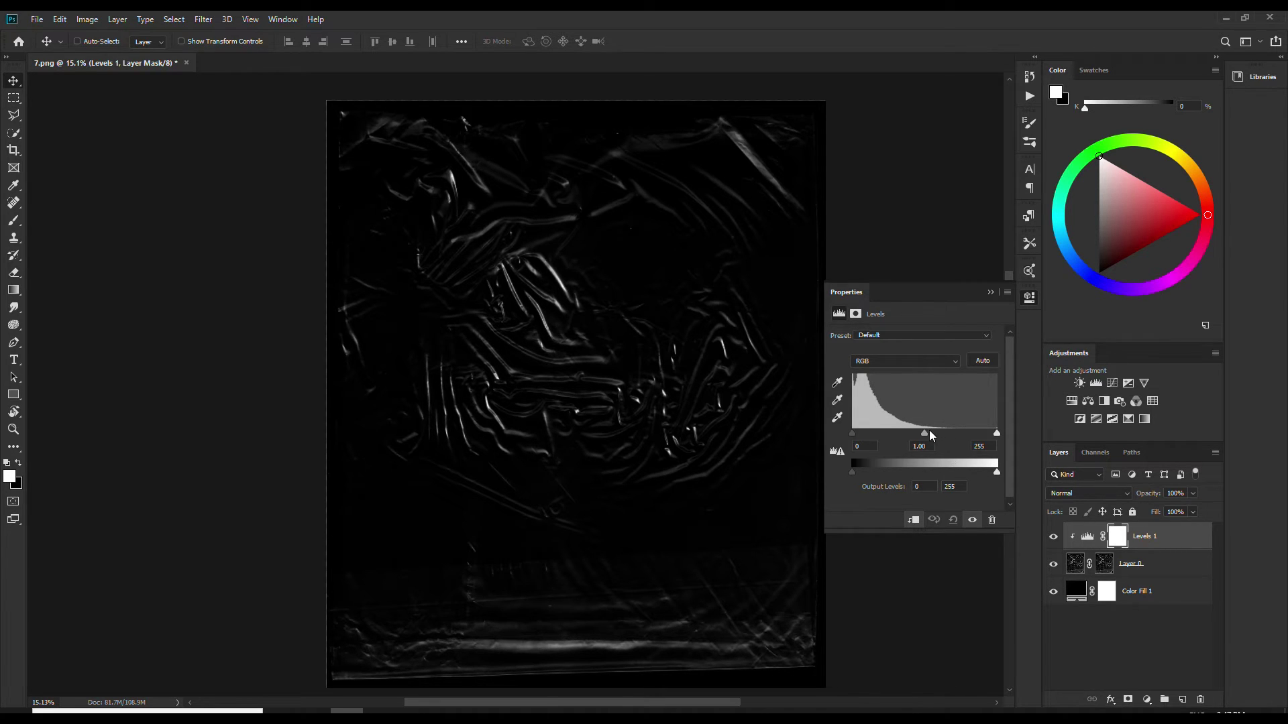
drag(926, 432, 895, 434)
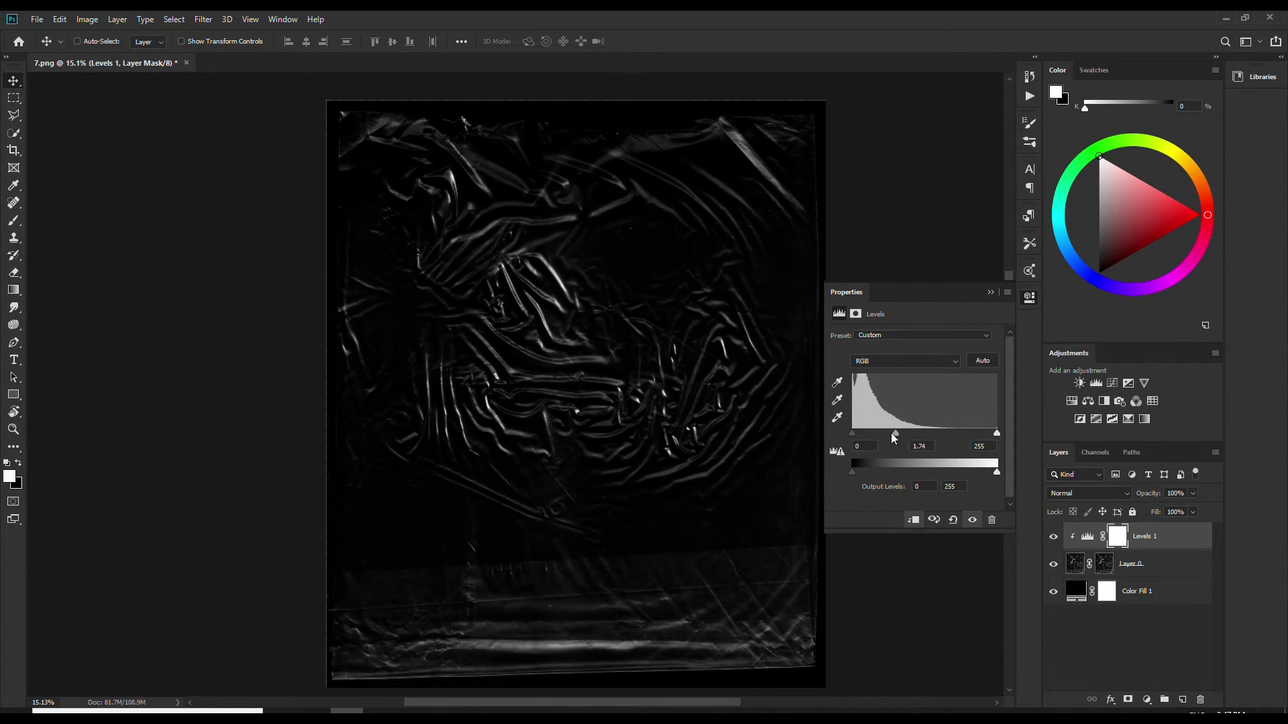
drag(996, 432, 966, 463)
click(990, 293)
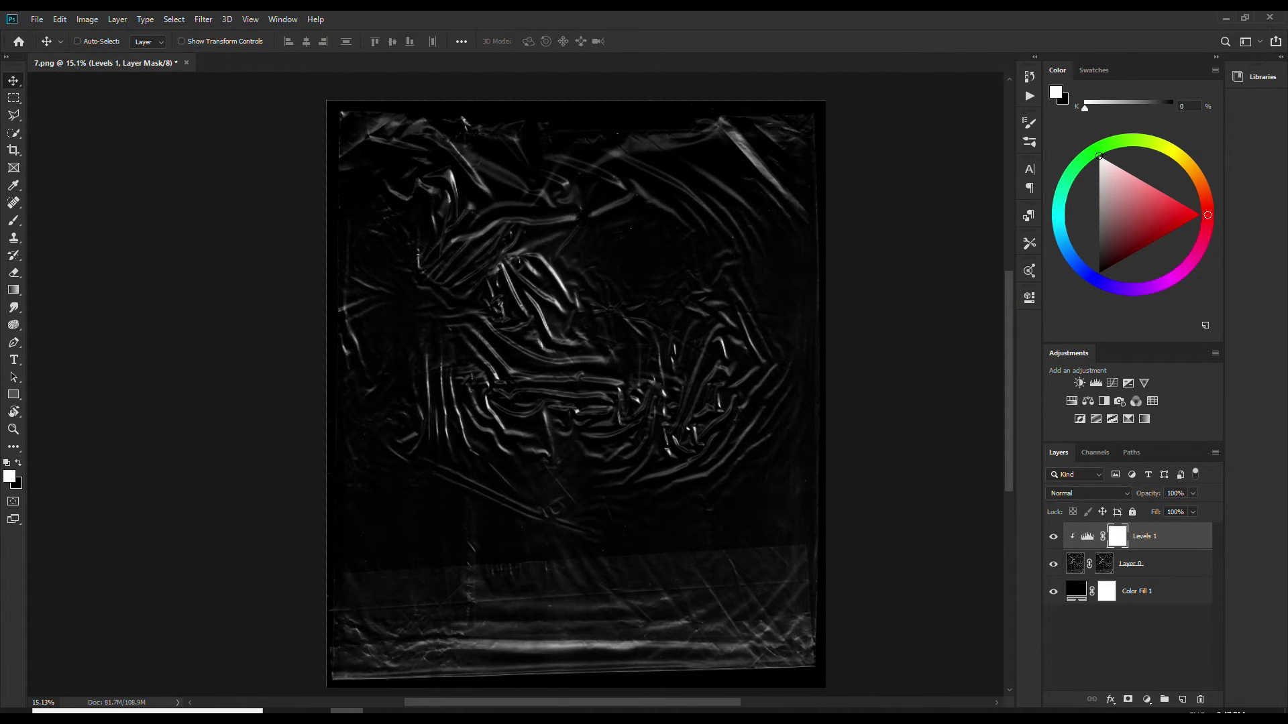
- Group Levels 1 and Layer 0 into a group named BAG
click(1151, 542)
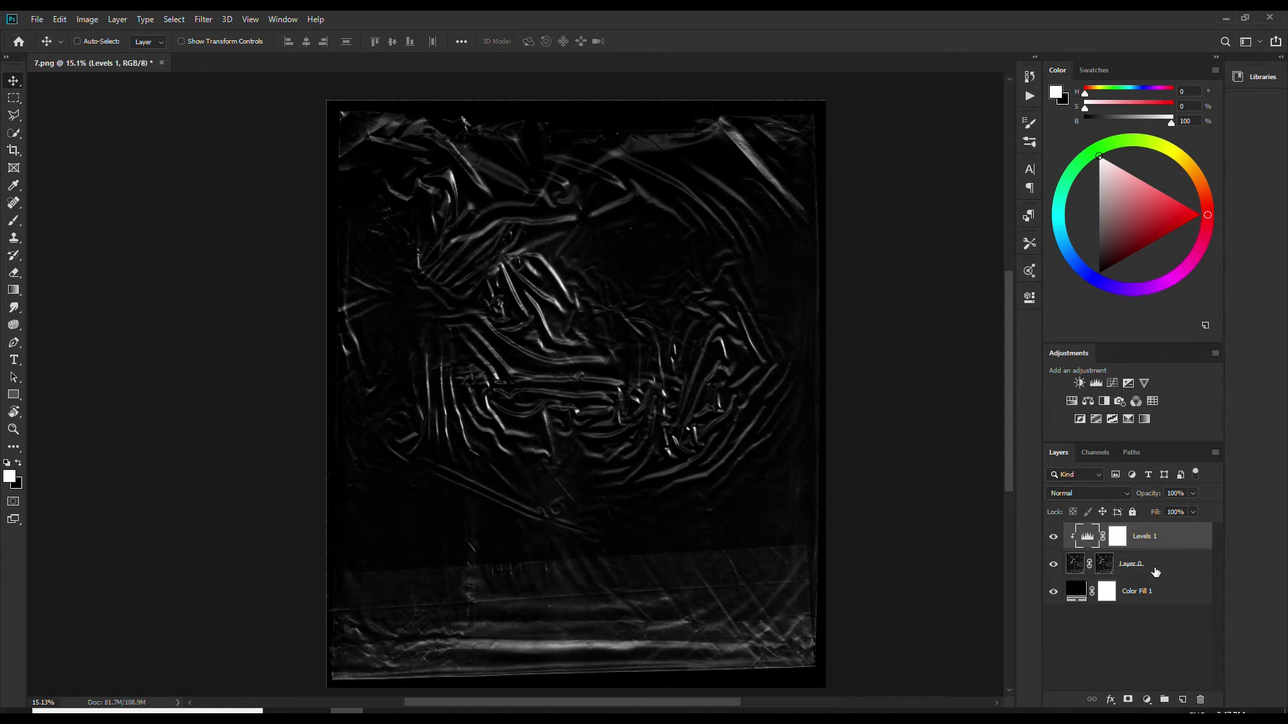
shift+click(1155, 569)
click(1165, 700)
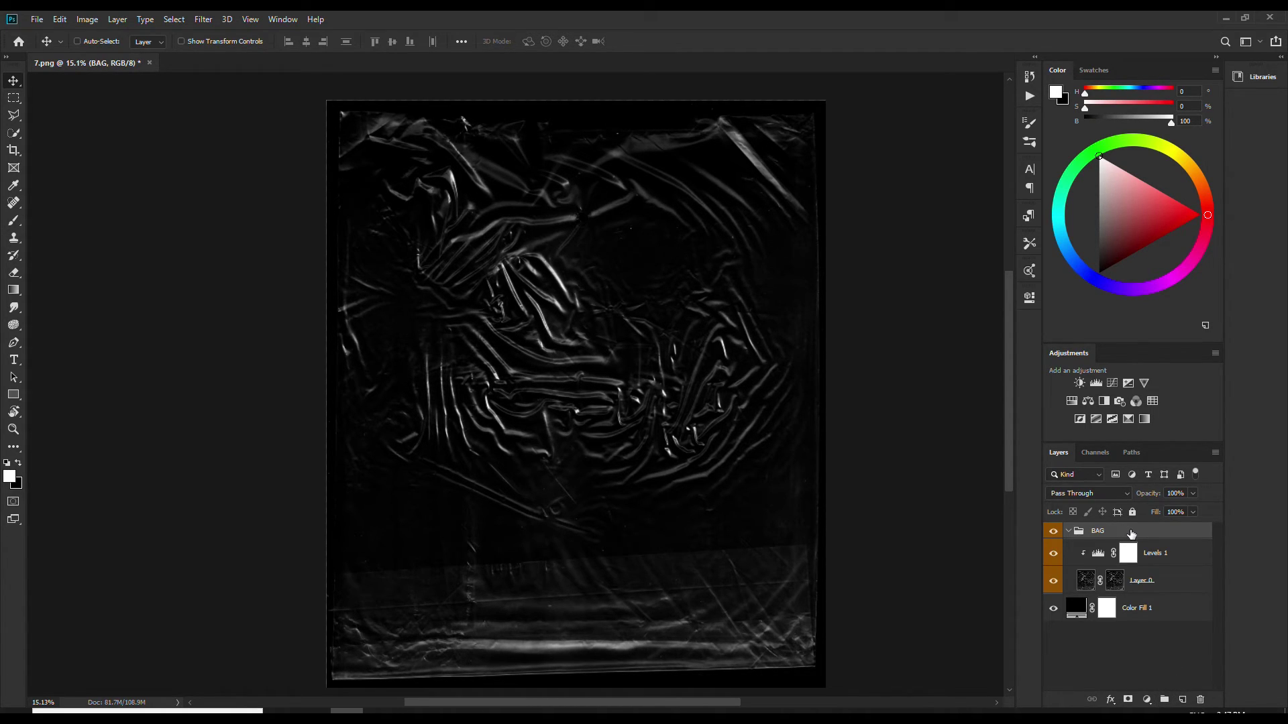
- Quick Export the BAG group as a PNG named 'BAG PNG'
right_click(1131, 533)
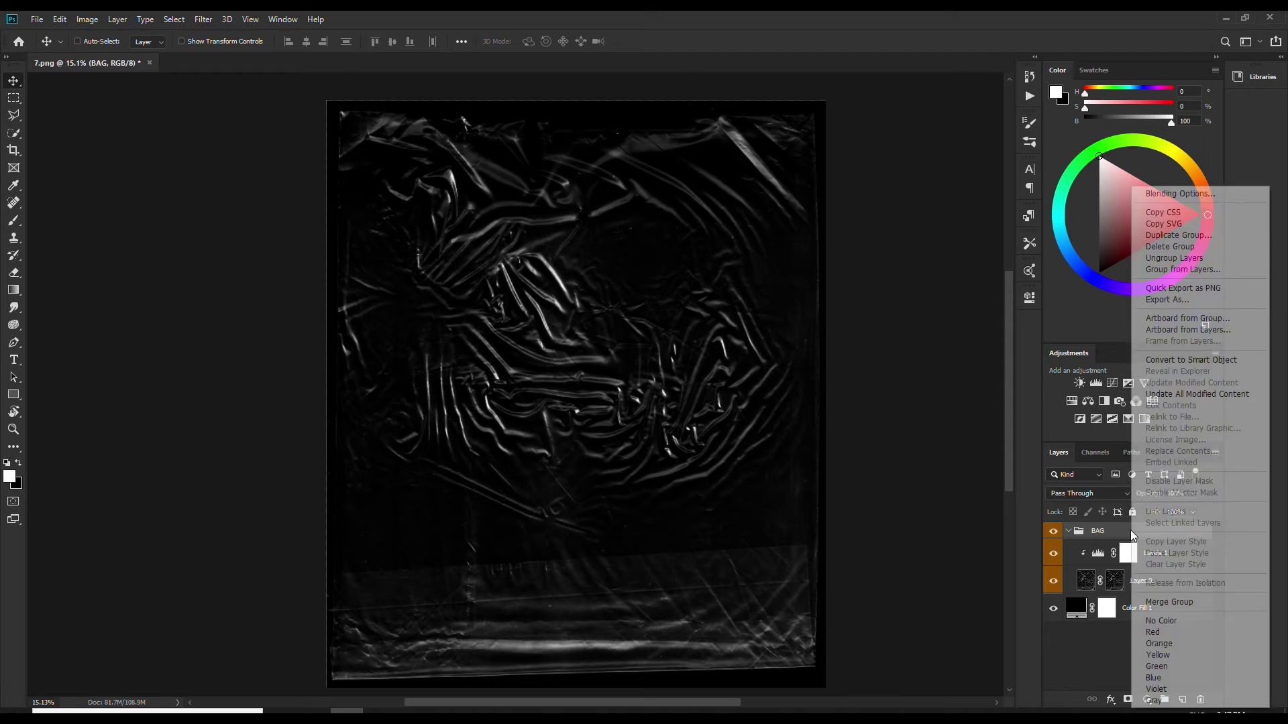
click(1222, 290)
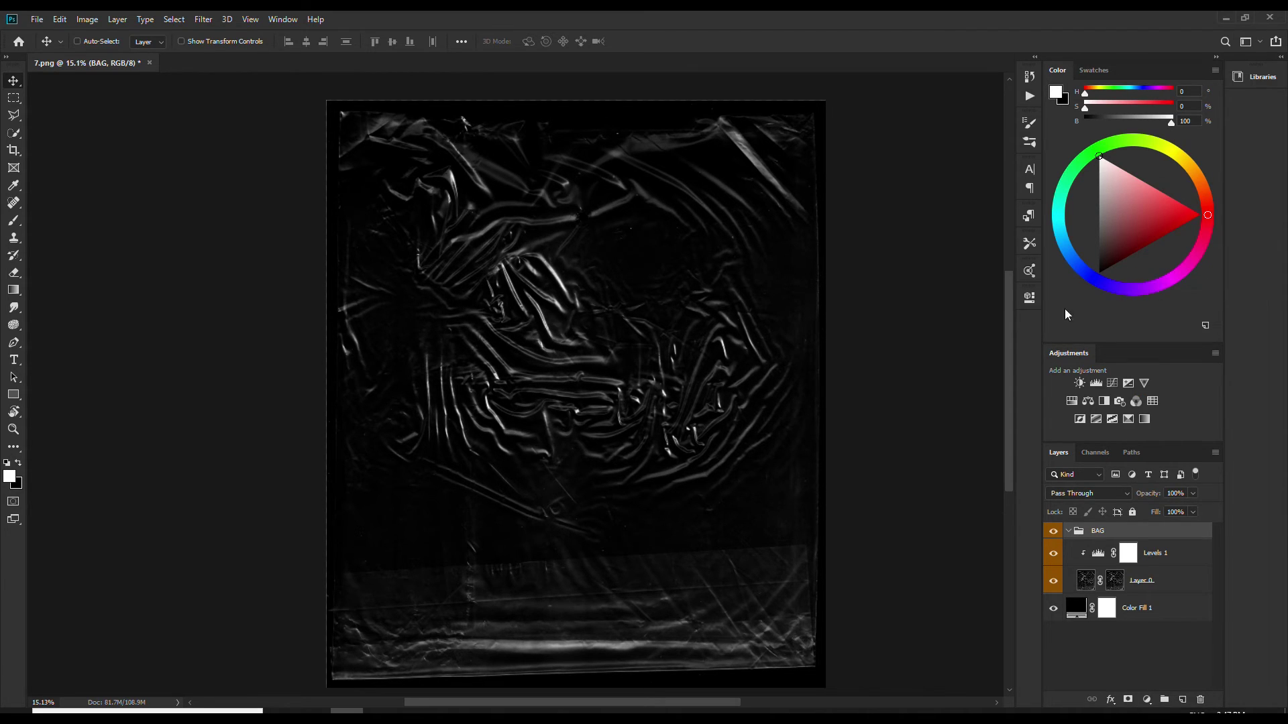
key(BackSpace)
text(BAG P)
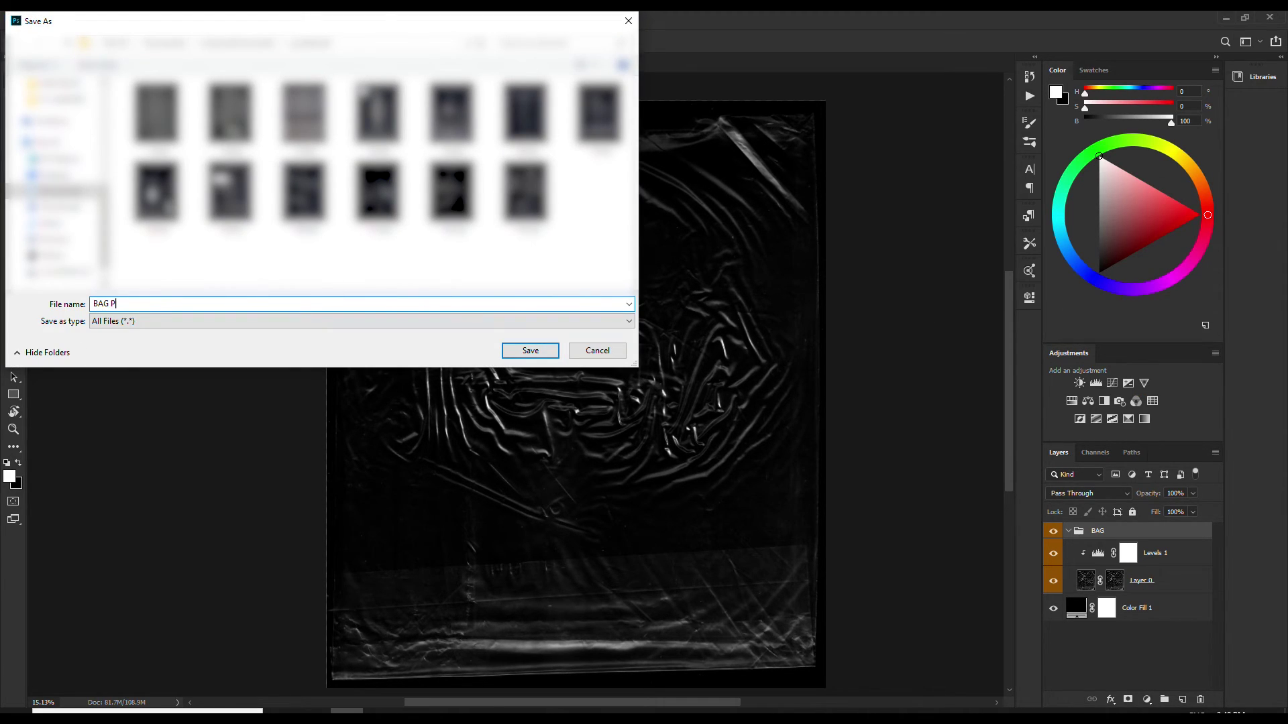
text(NG)
click(530, 351)
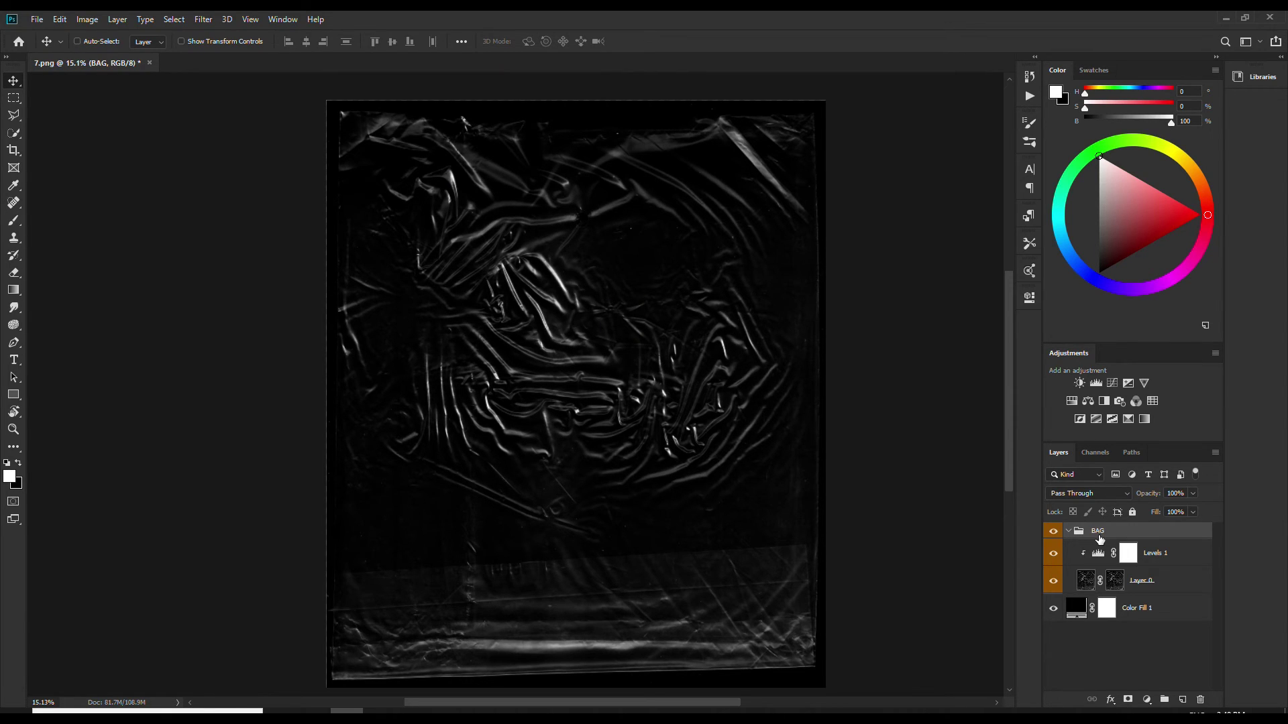
- Add a Gradient Map clipped above Levels 1 using the rainbow spectrum gradient
click(1171, 555)
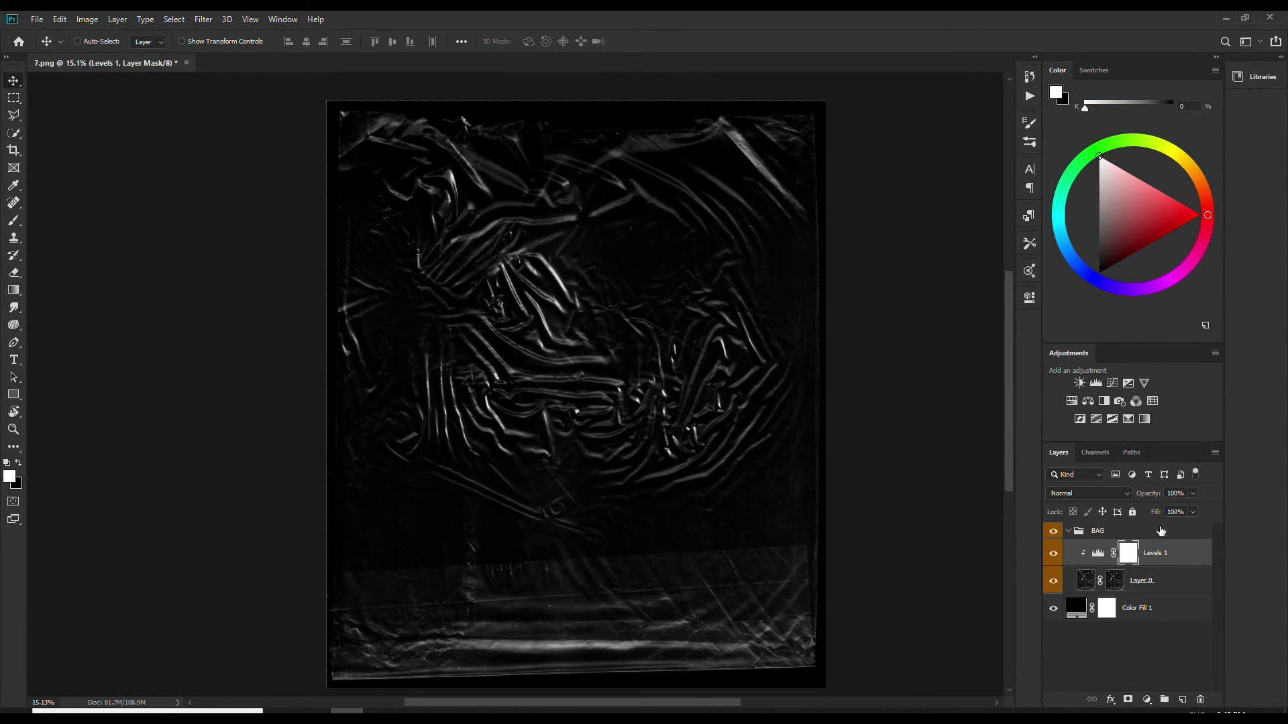
click(1145, 420)
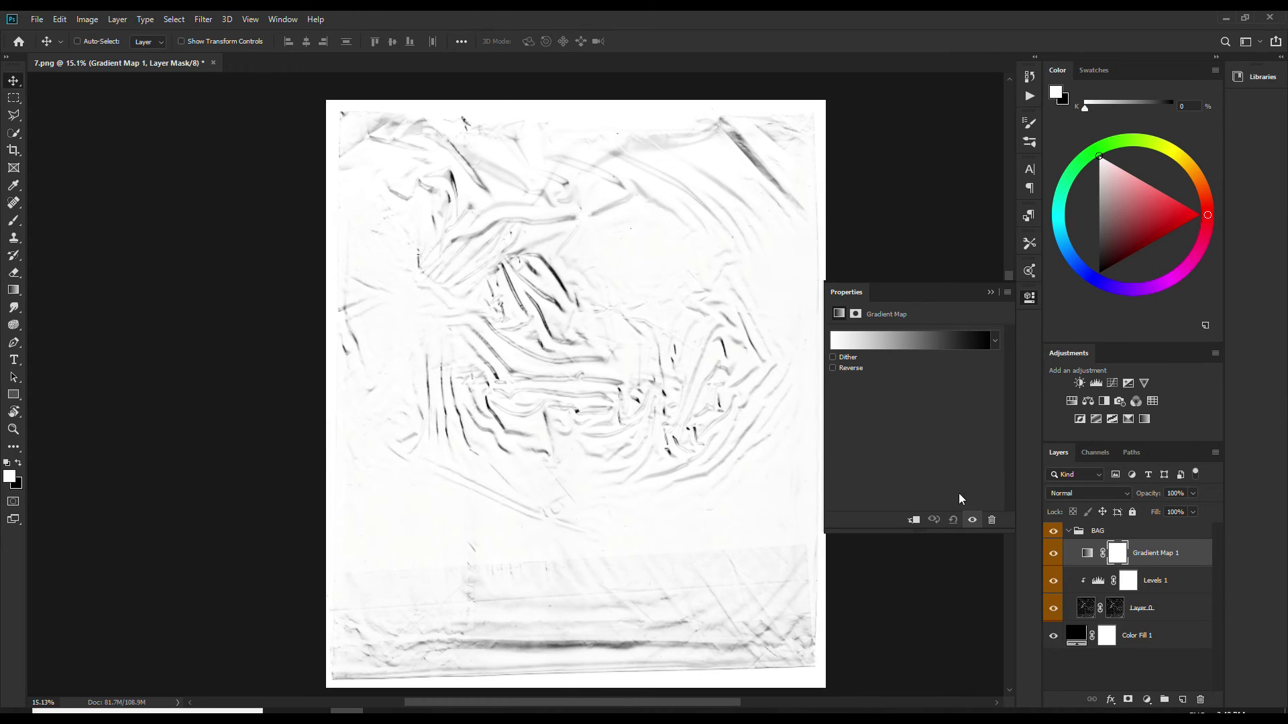
click(914, 520)
click(908, 340)
click(936, 214)
click(1198, 181)
click(1088, 493)
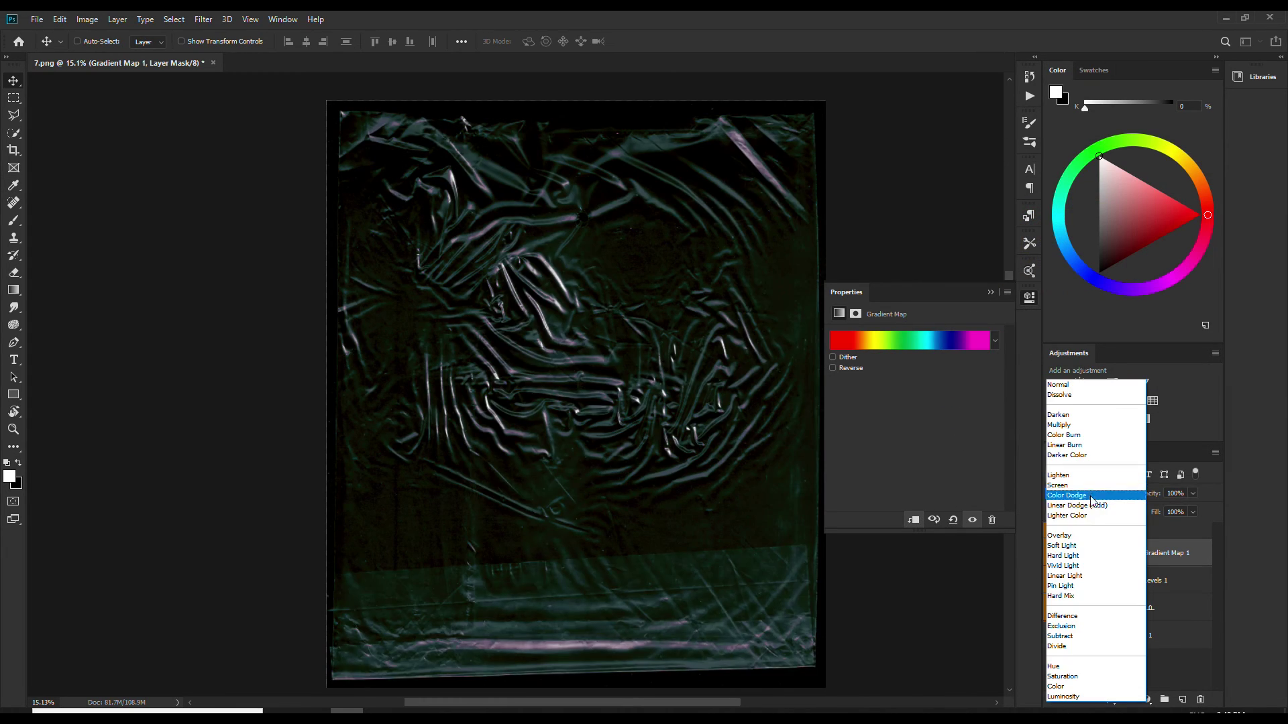